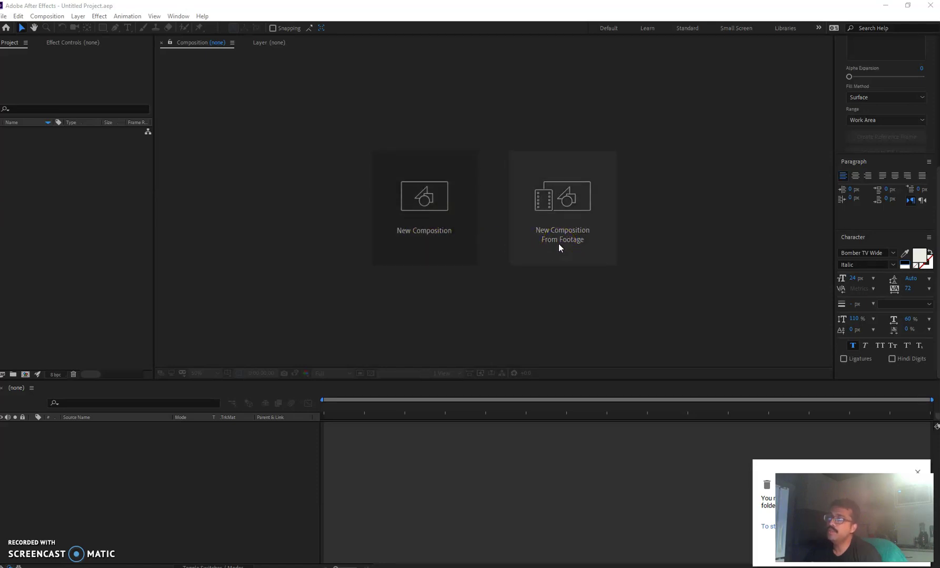
Create a composition from the My Video10 cricket-field drone clip.
left_click_drag(558, 243, 564, 209)
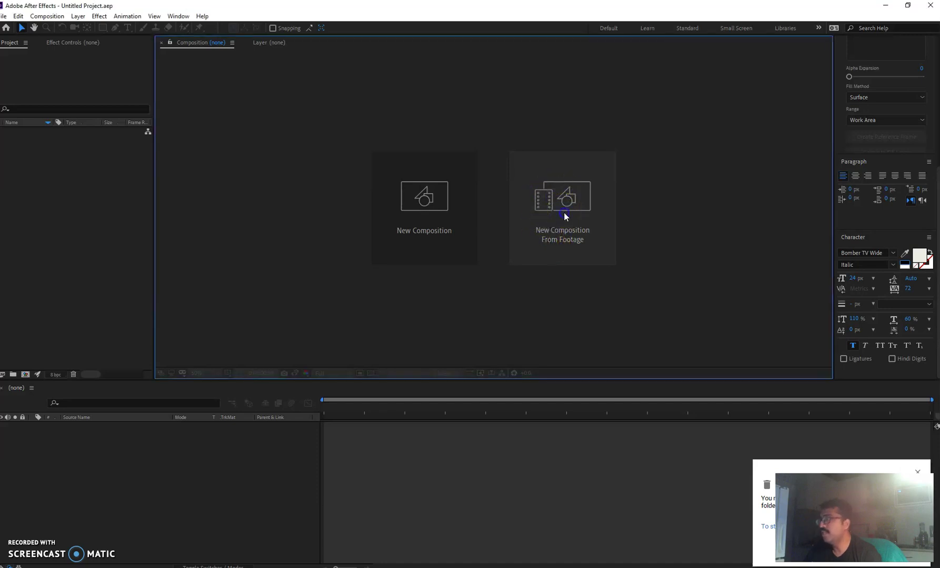
left_click(564, 213)
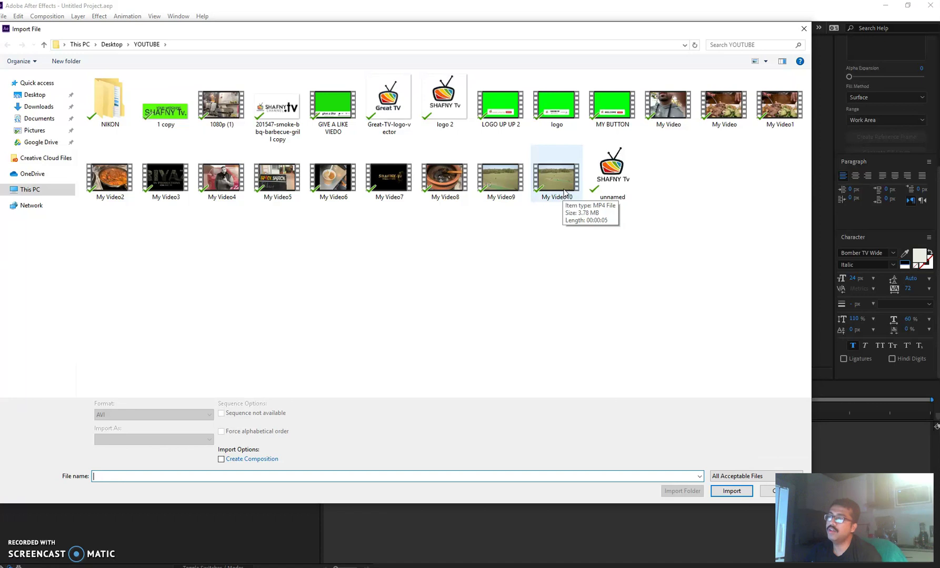
double_click(565, 193)
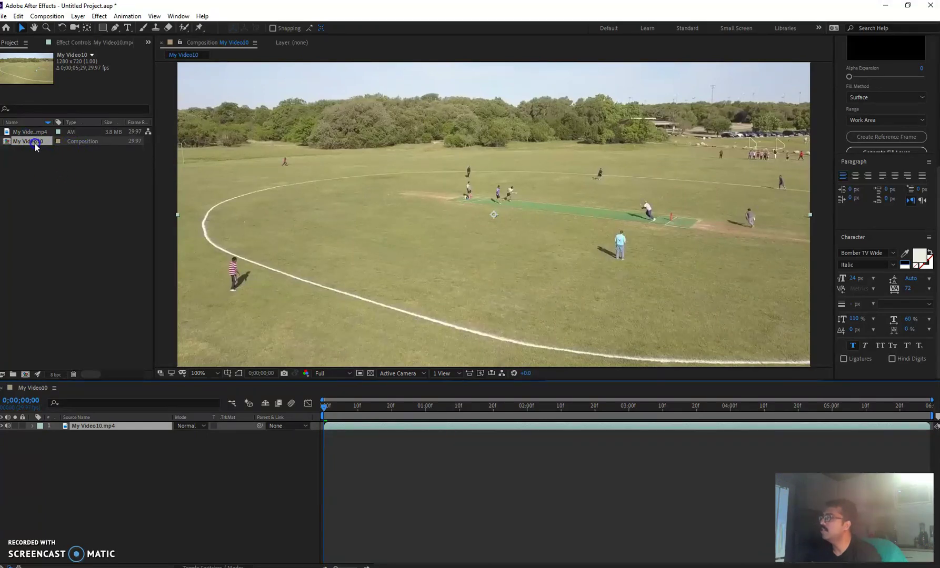
left_click_drag(35, 143, 76, 443)
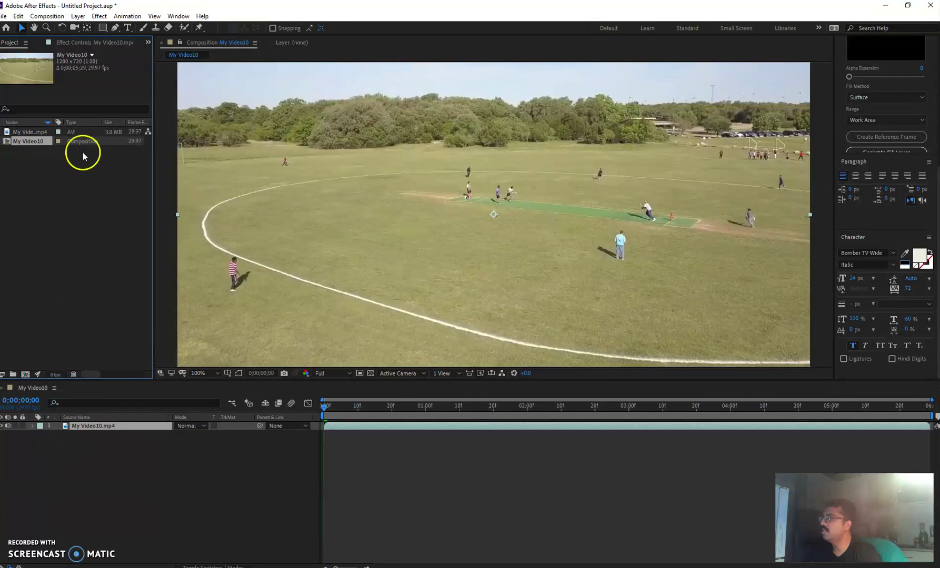
left_click_drag(40, 147, 122, 445)
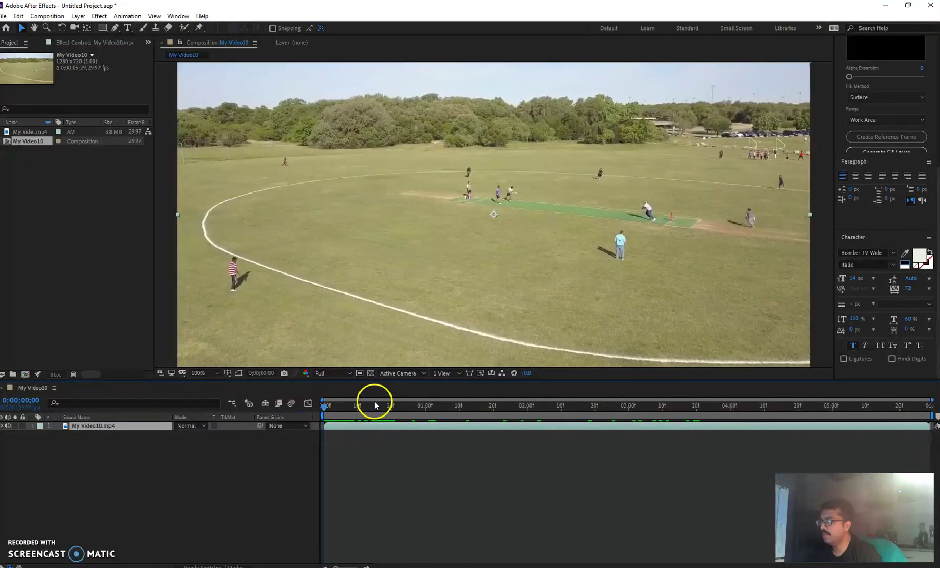
key("space")
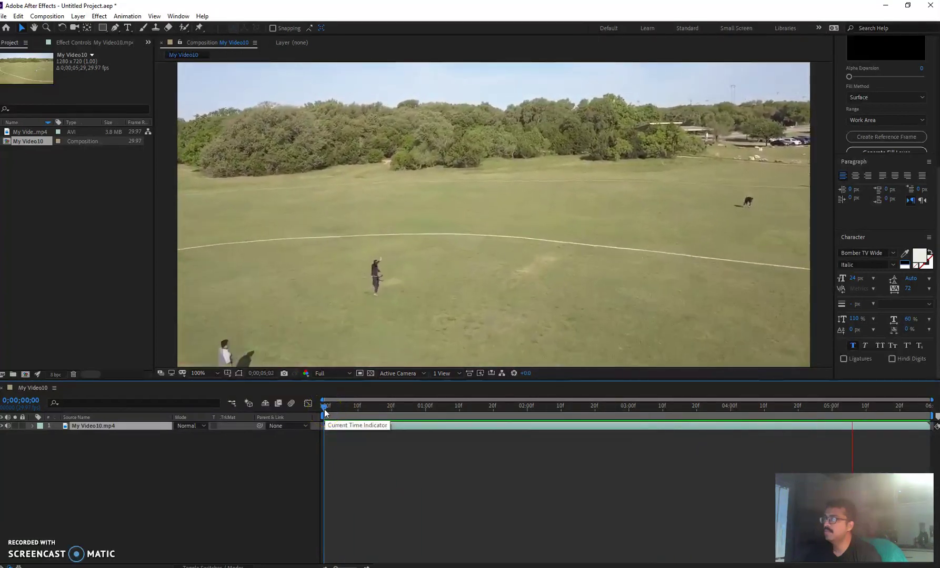
key("space")
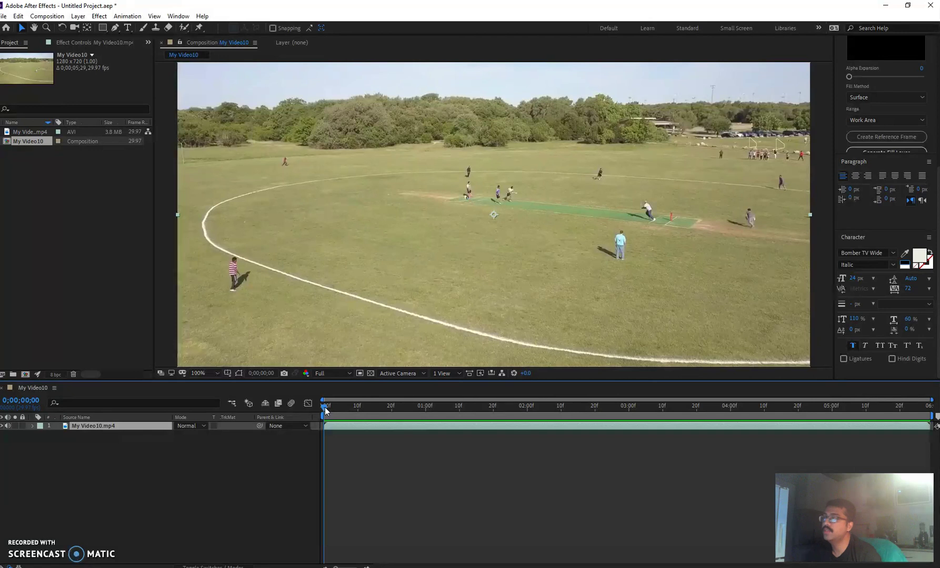
left_click_drag(327, 410, 322, 409)
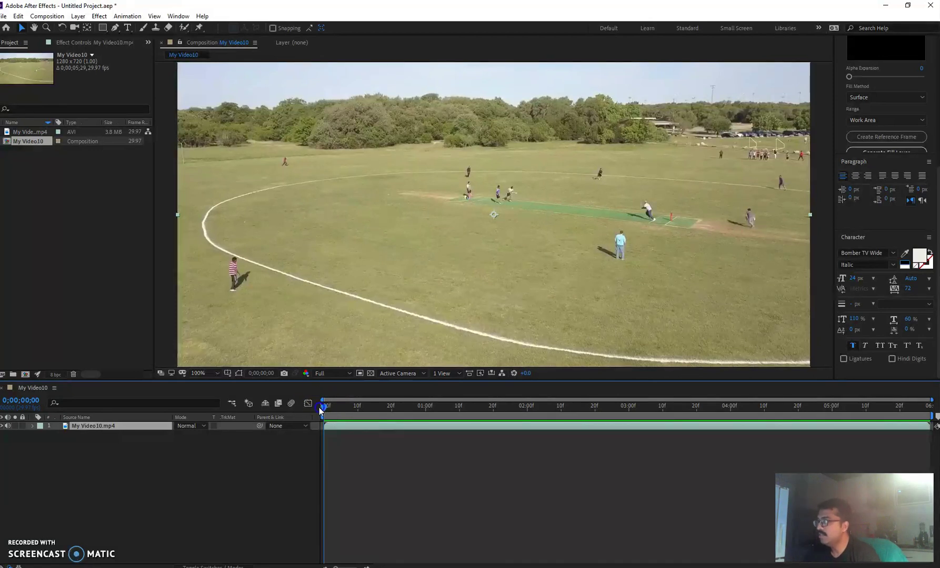
Show the Tracker panel via Window > Tracker, leaving the Window menu closed afterwards.
left_click(178, 16)
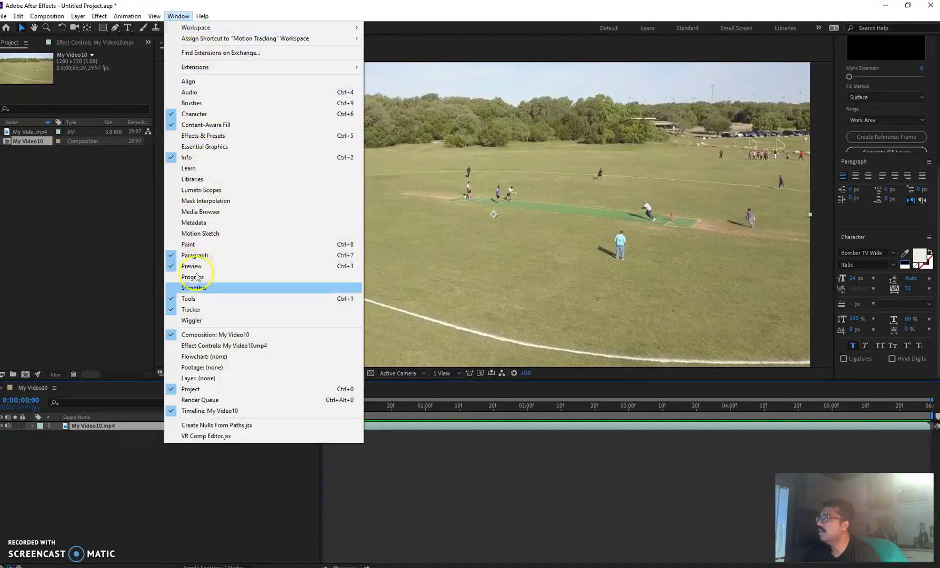
left_click(193, 310)
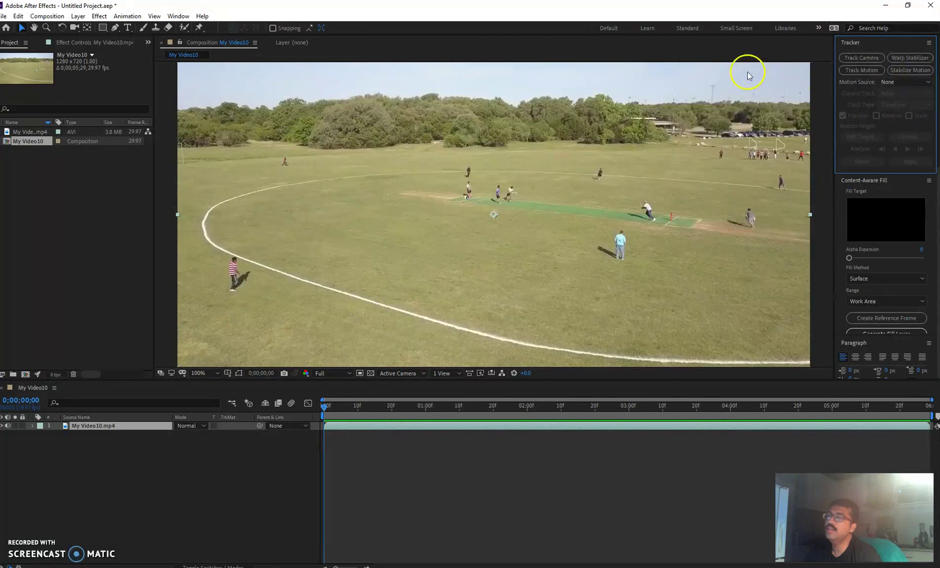
left_click(179, 16)
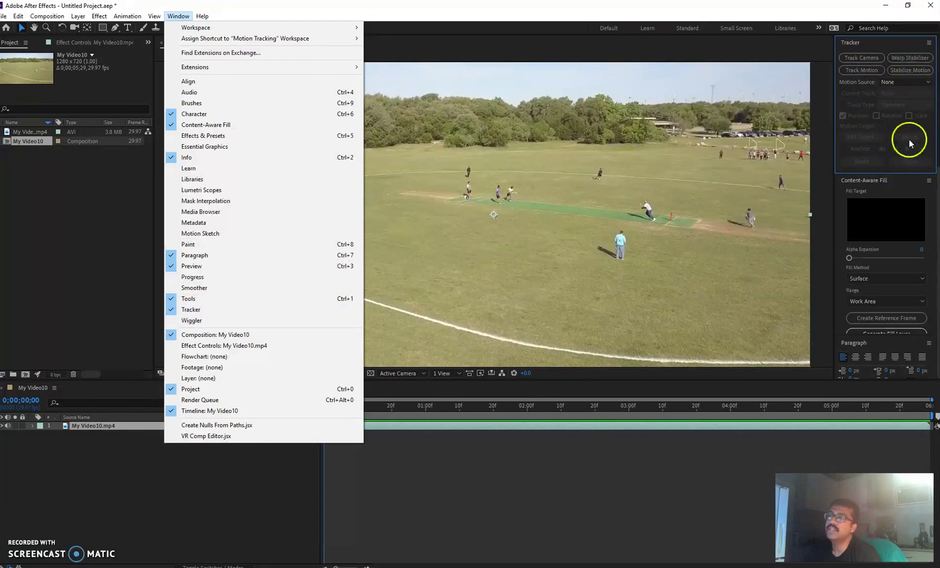
left_click(822, 51)
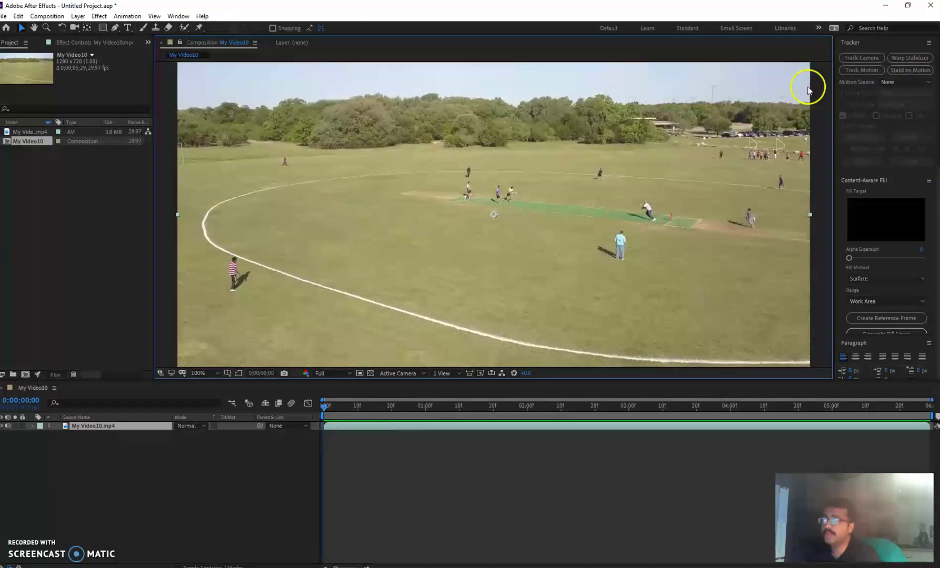
Run Track Camera on My Video10 and let the analysis and camera solve complete.
left_click(850, 59)
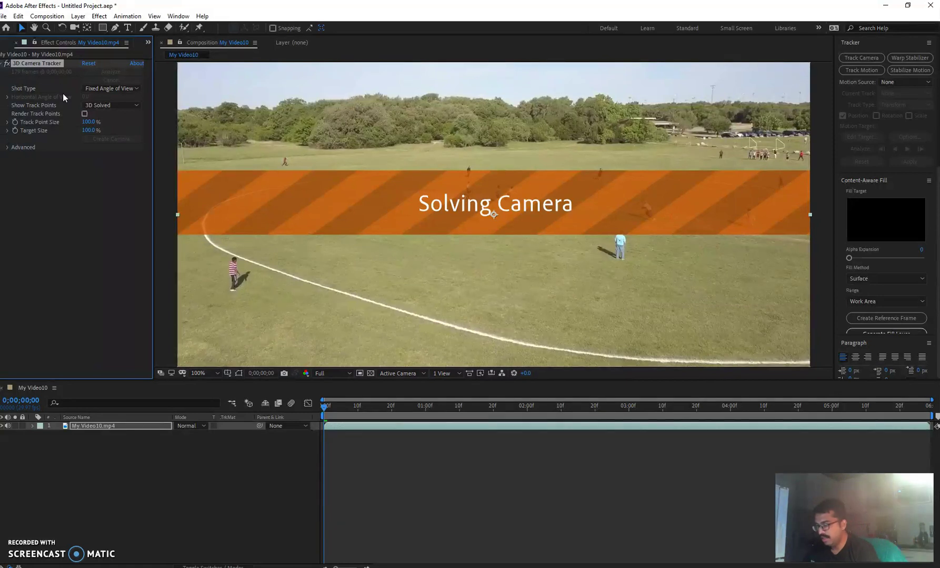
left_click(69, 99)
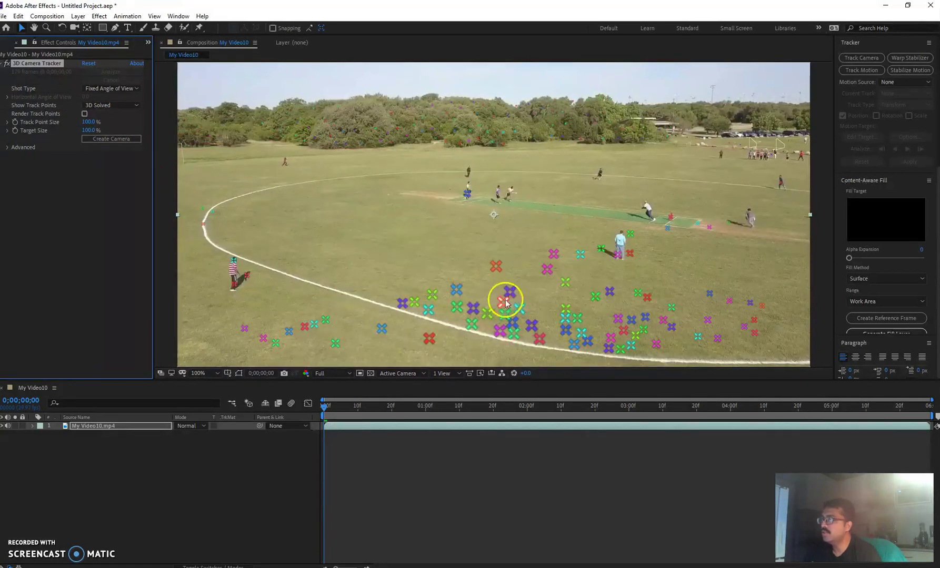
Lock a target on far-field track points near the pitch's right end and open its create menu.
left_click(590, 251)
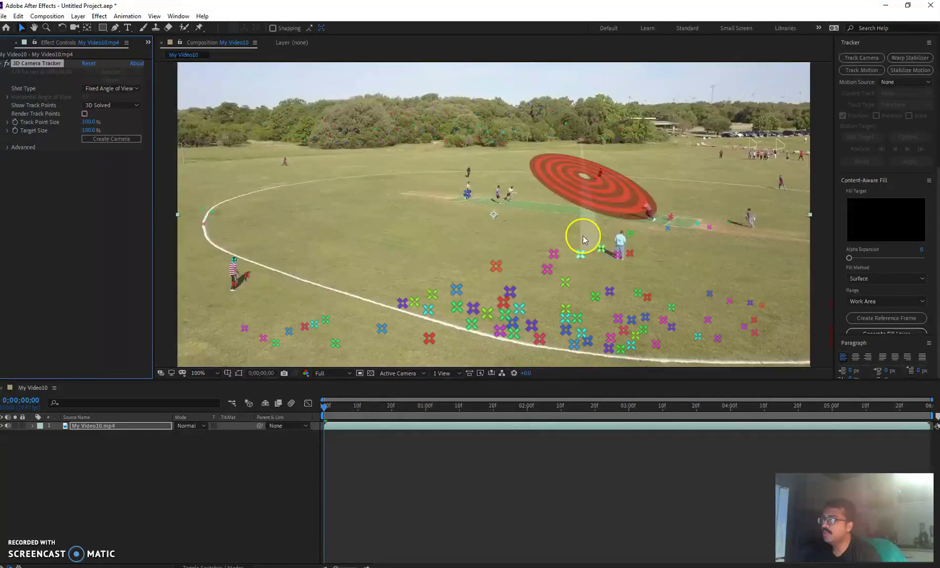
left_click(669, 166)
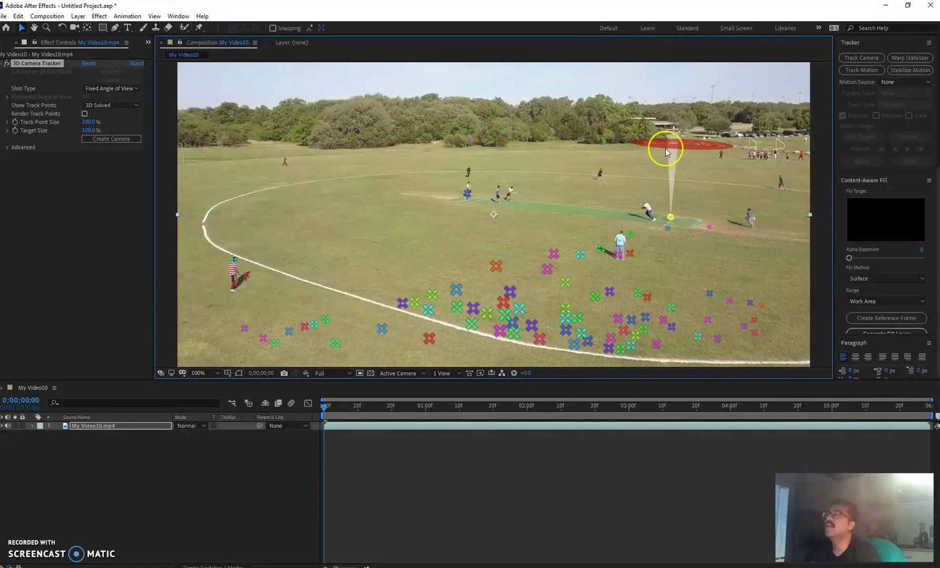
right_click(672, 144)
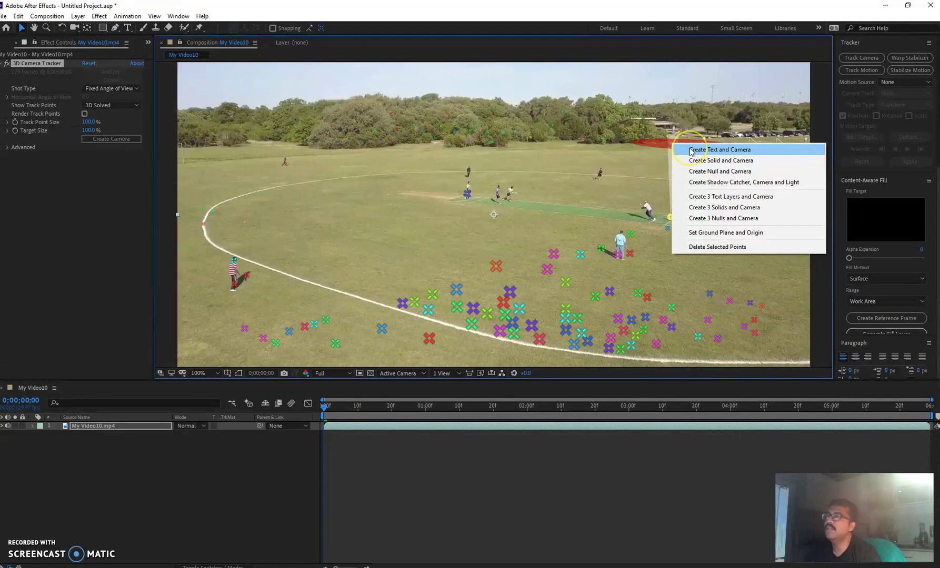
Create a text layer and camera at the target, retype it as SHAFNY TV, and expand Transform.
left_click(691, 150)
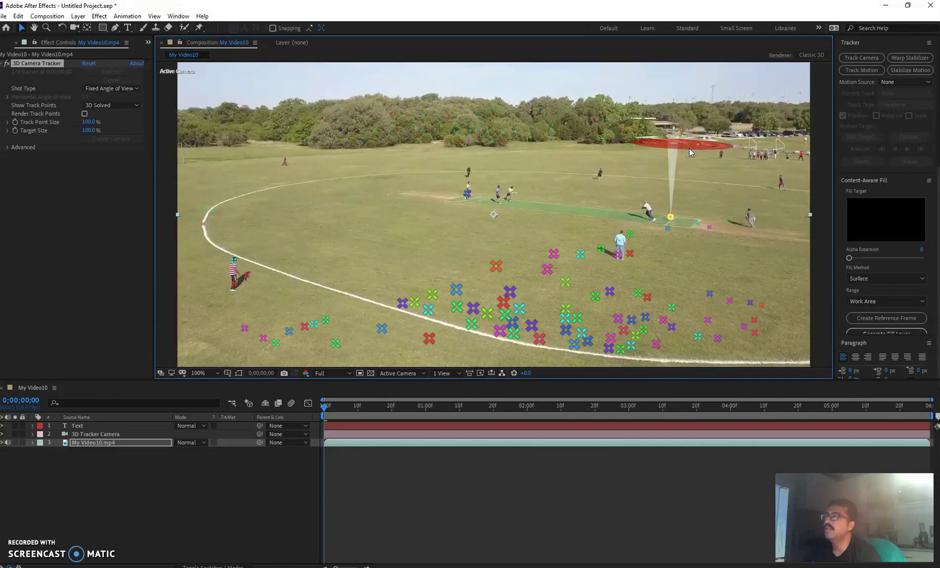
left_click(129, 30)
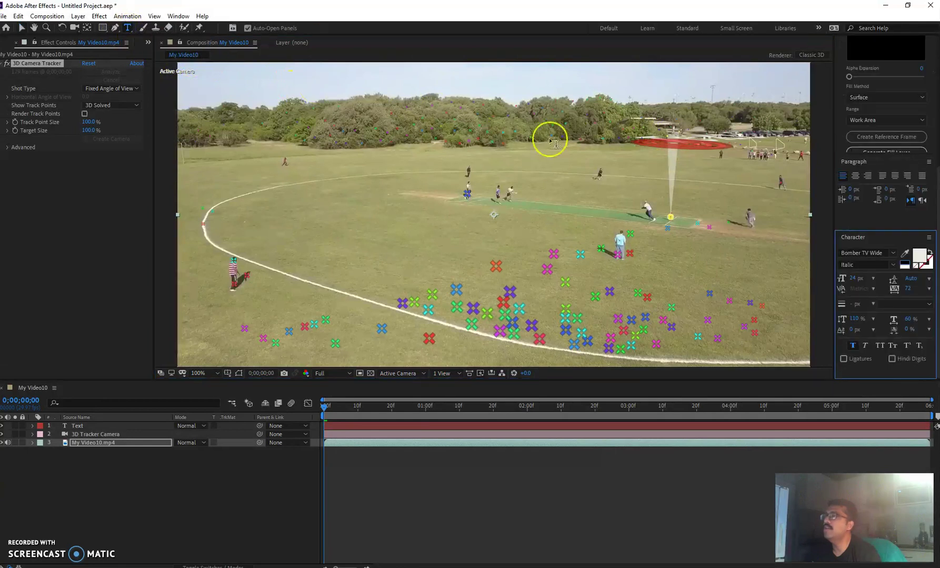
left_click(722, 137)
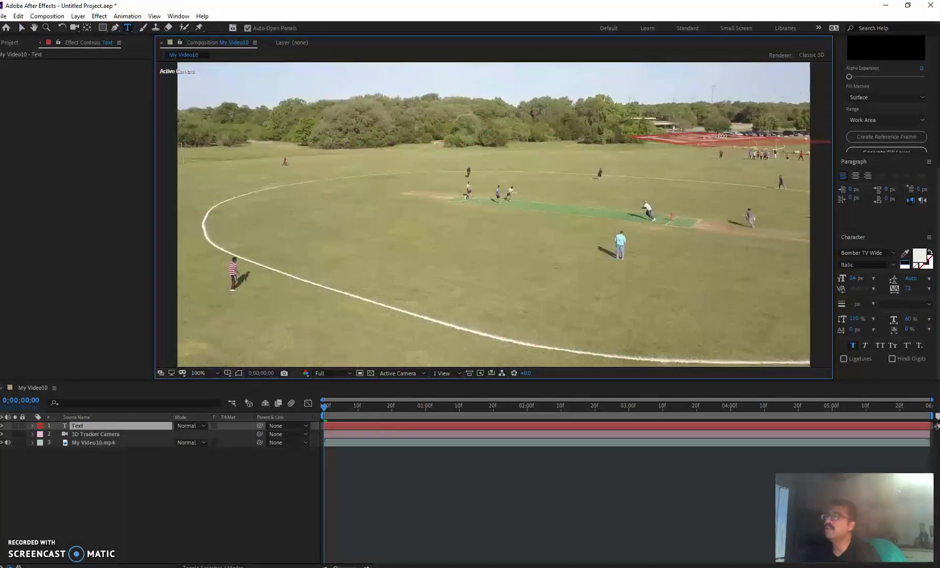
key("BackSpace")
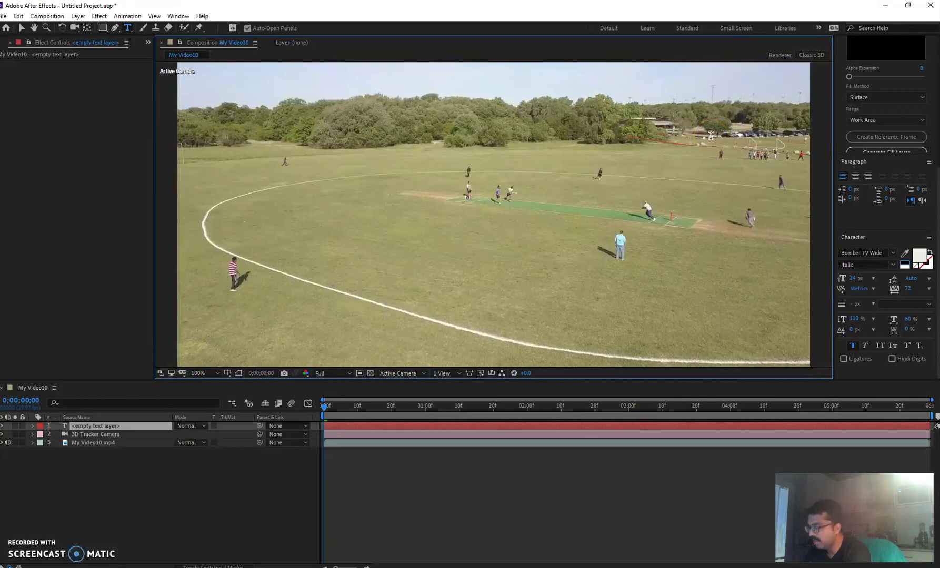
type("SHAFNY TV")
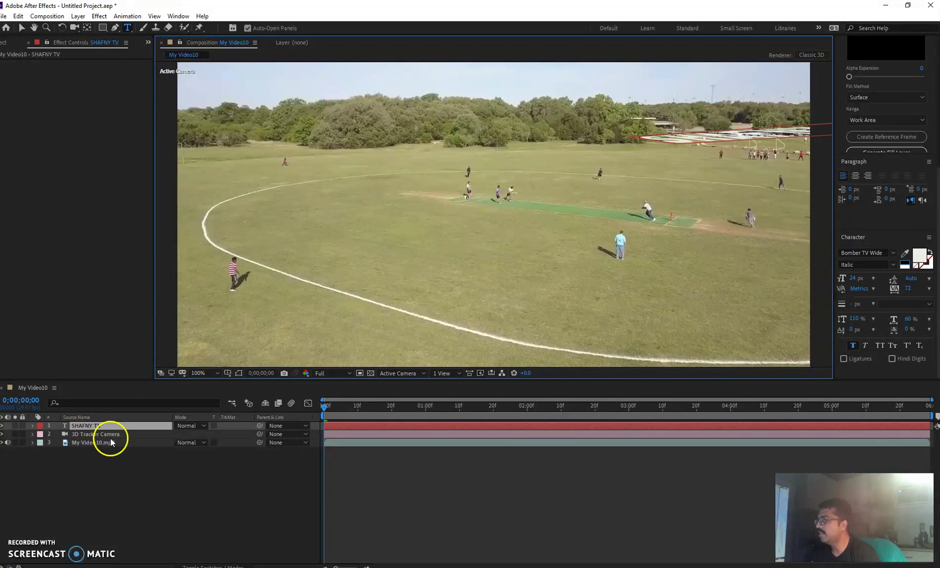
left_click(32, 426)
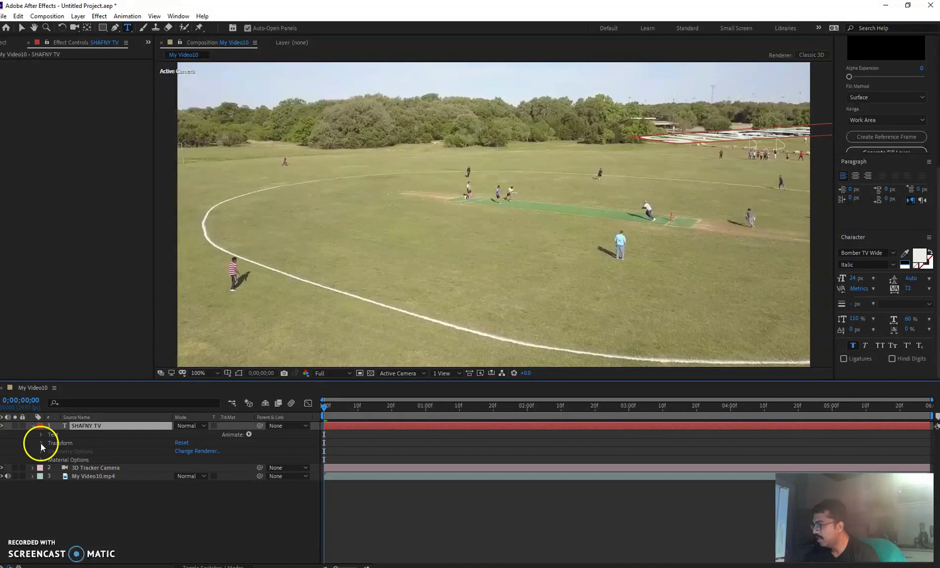
left_click(41, 444)
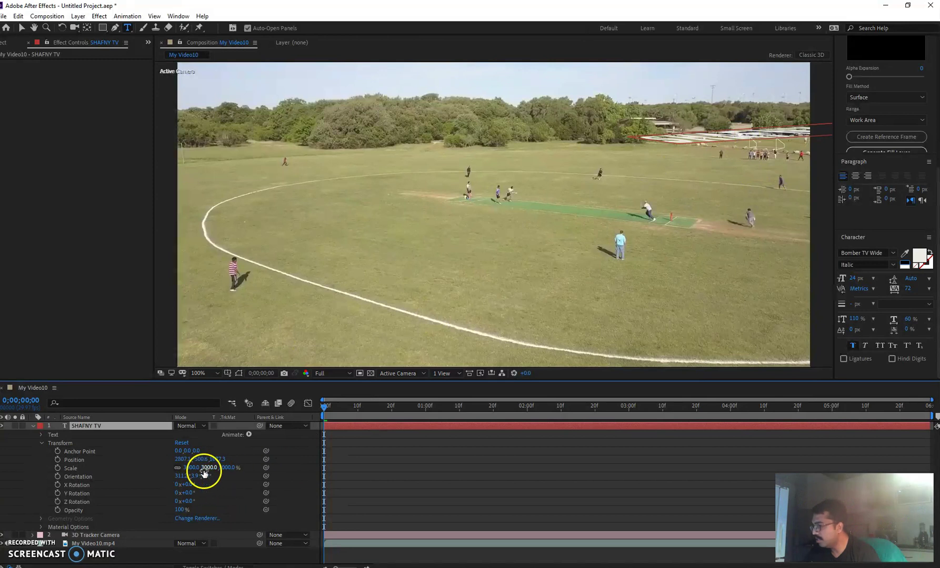
Scrub the SHAFNY TV scale from 3000% down to 1271% and rotate its orientation to about 357°.
left_click_drag(206, 469, 4, 476)
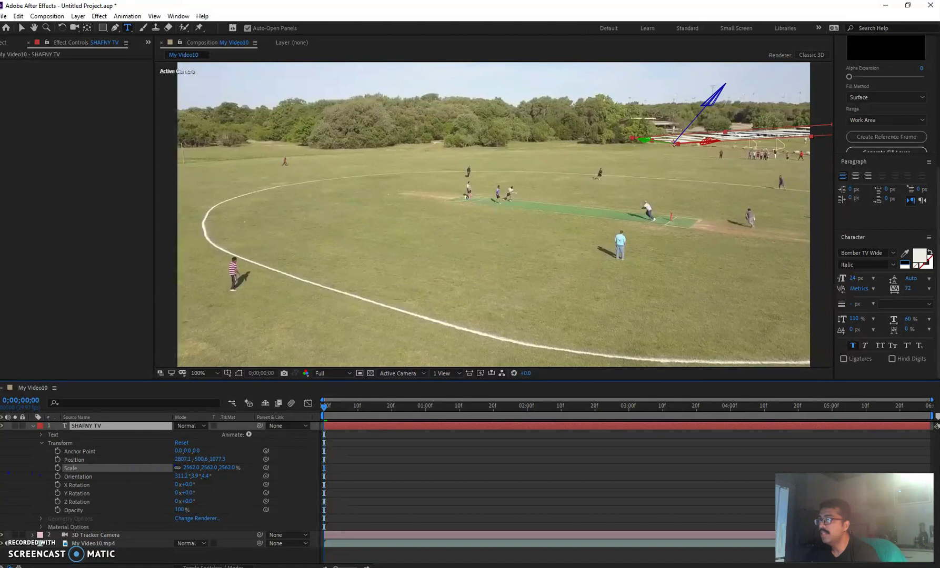
left_click_drag(237, 470, 32, 467)
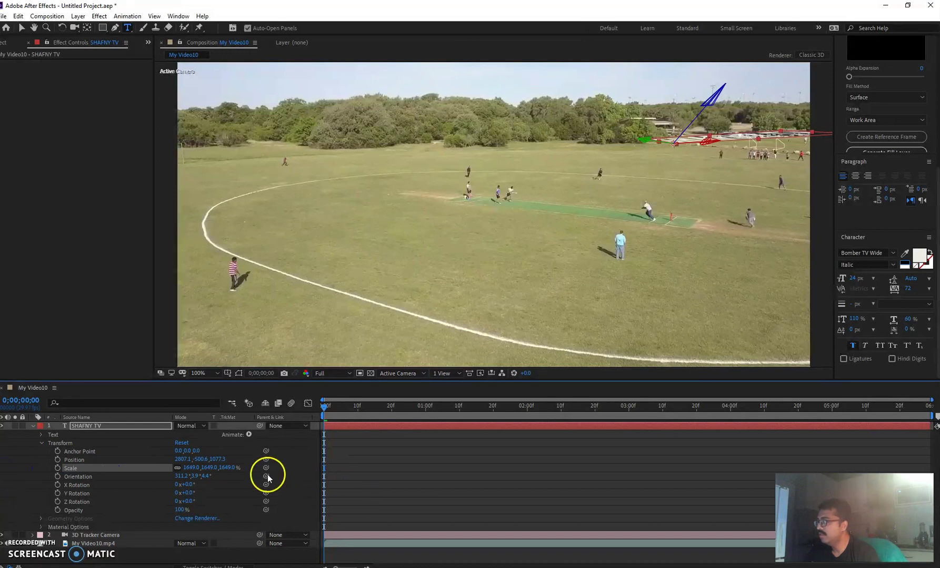
left_click_drag(235, 466, 54, 466)
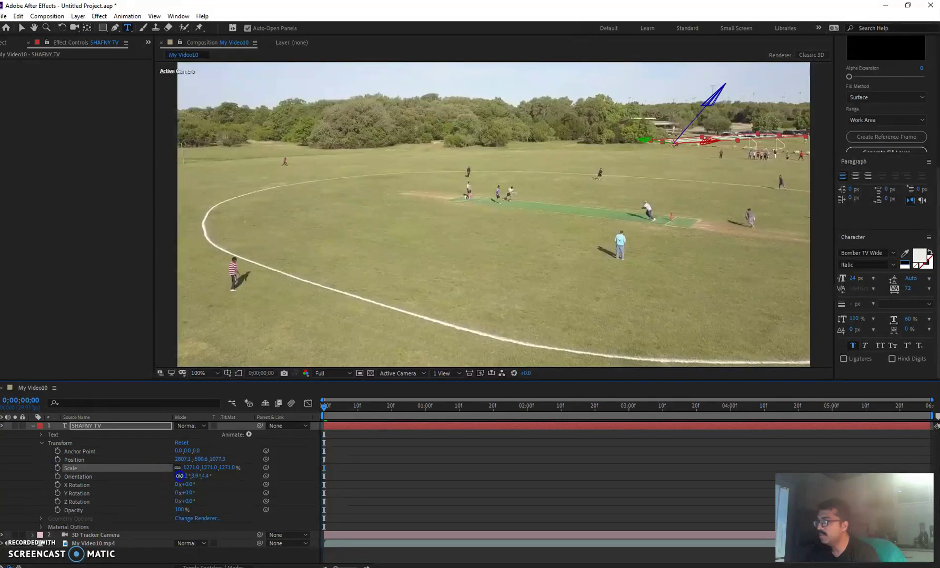
left_click_drag(180, 476, 204, 478)
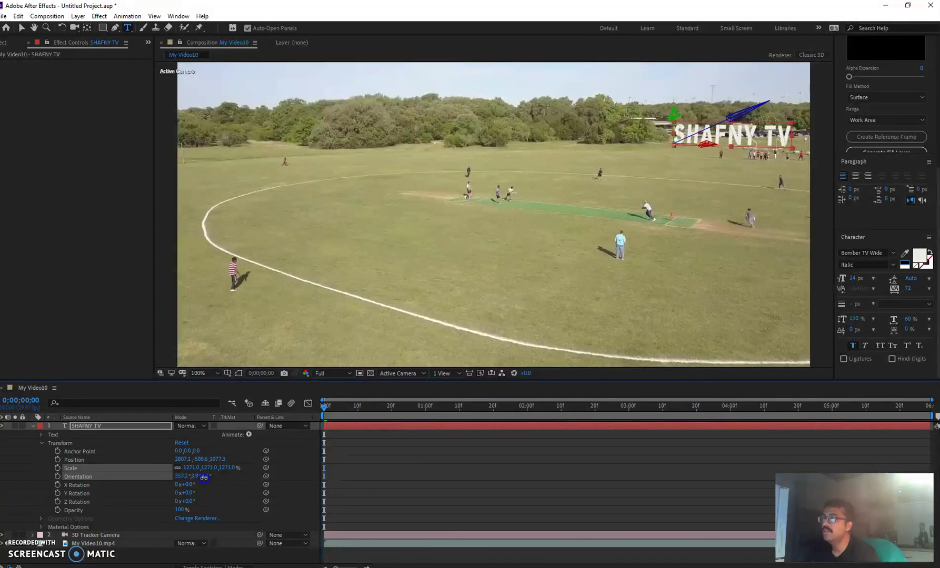
Nudge the text left, set Orientation to 359.2°, and tilt X Rotation -3° and Y Rotation -1°.
left_click(179, 476)
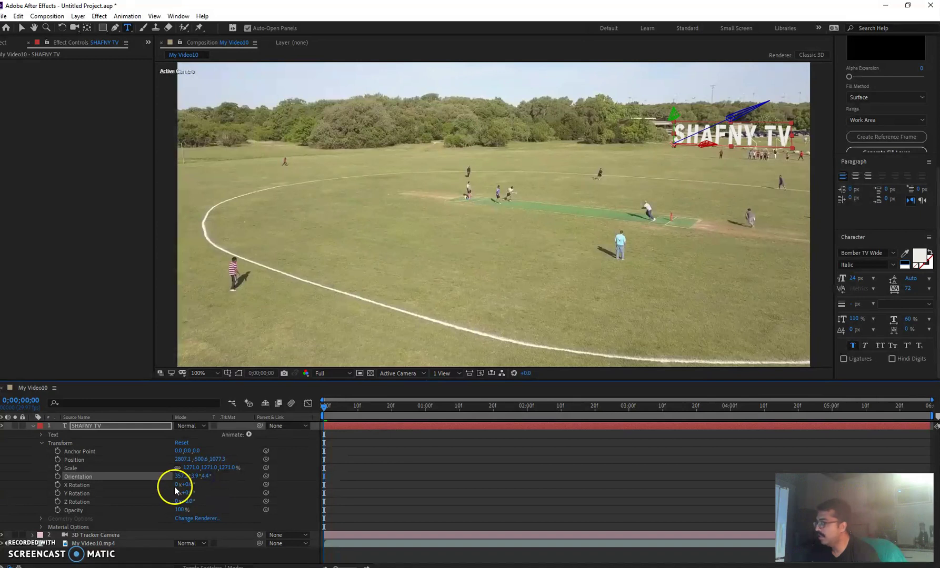
left_click(189, 459)
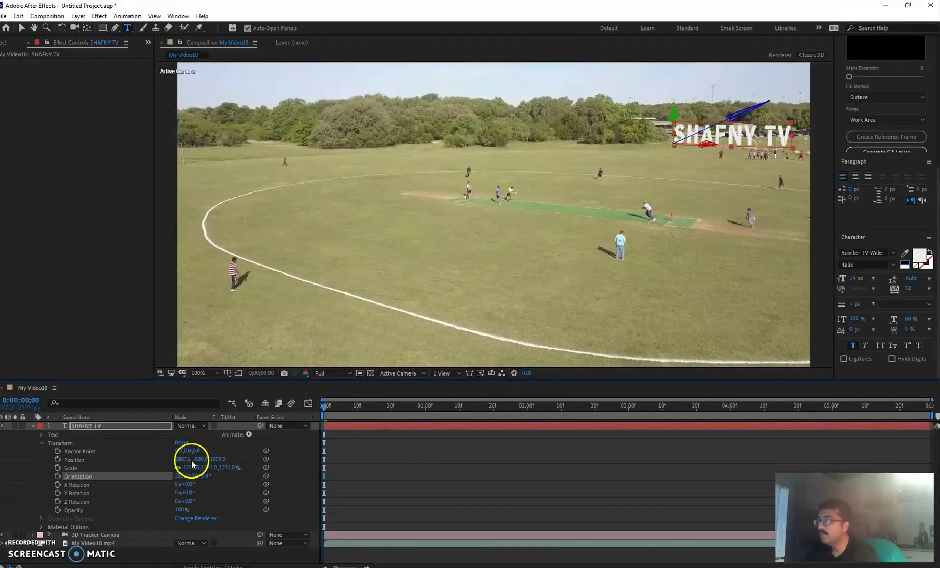
left_click(184, 460)
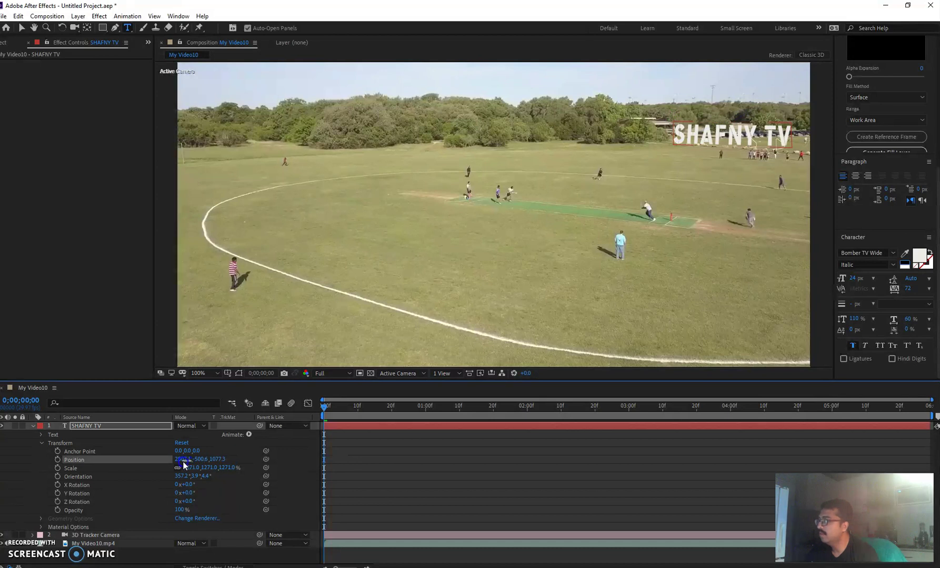
left_click_drag(181, 460, 170, 460)
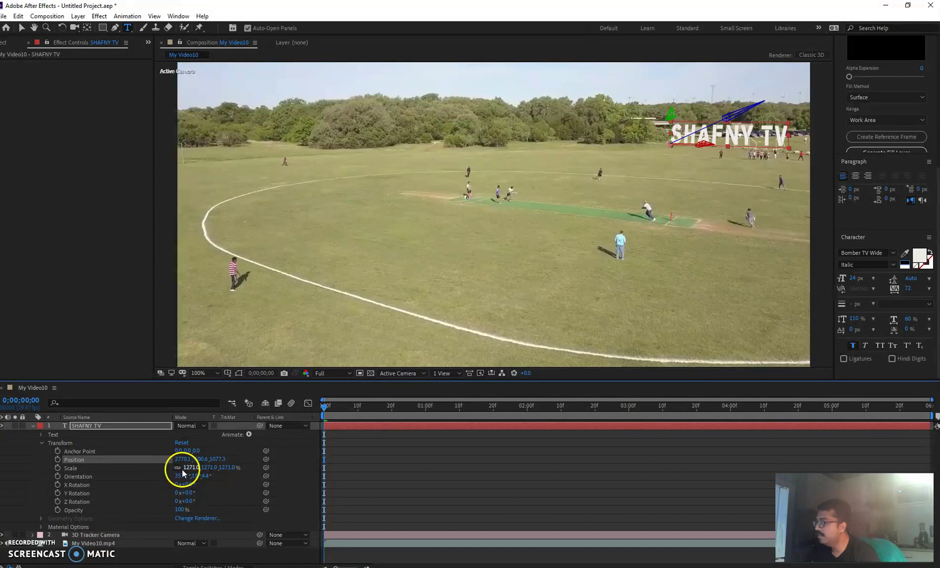
left_click(184, 476)
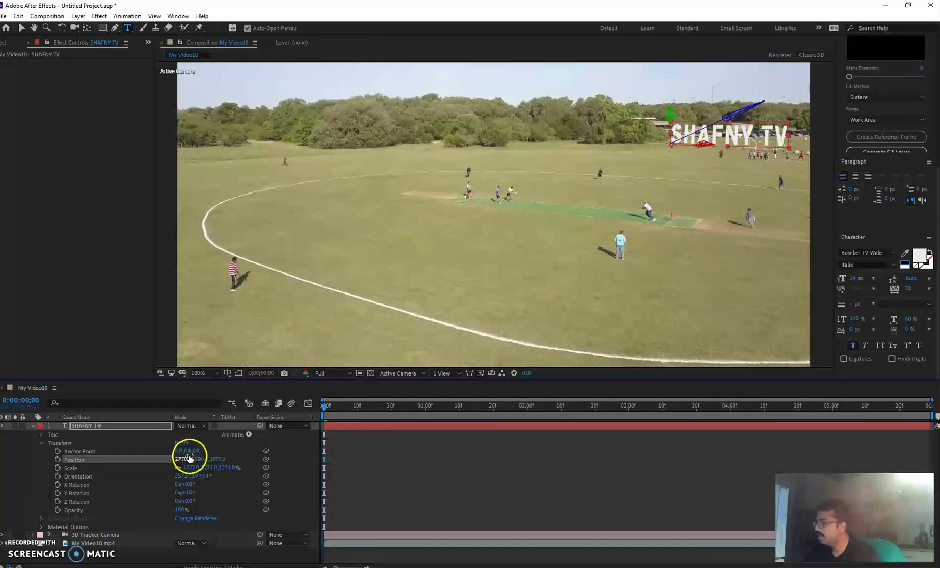
left_click_drag(184, 478, 184, 500)
left_click(183, 485)
left_click(184, 494)
Reduce the text scale to 1241% and set Position X to 2762.1.
left_click(192, 468)
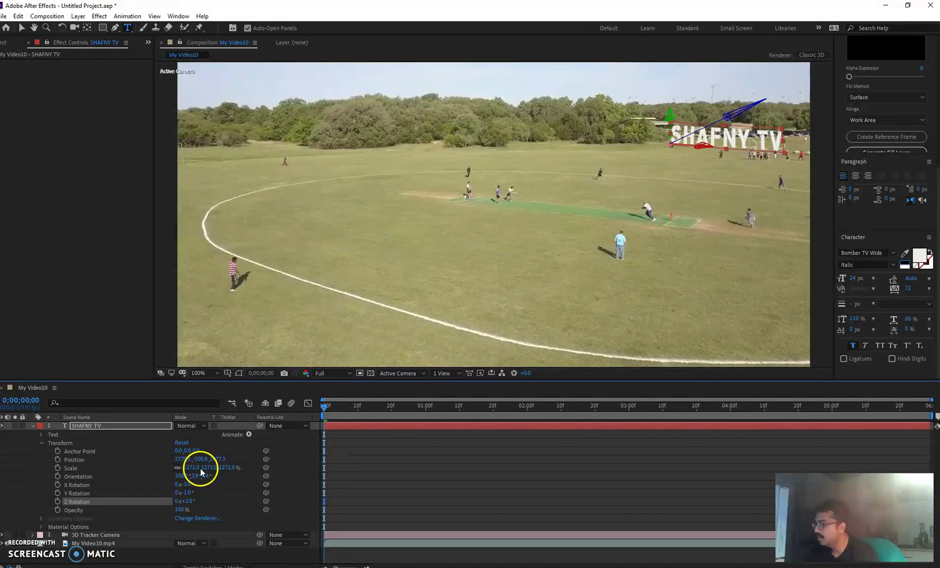
left_click(196, 467)
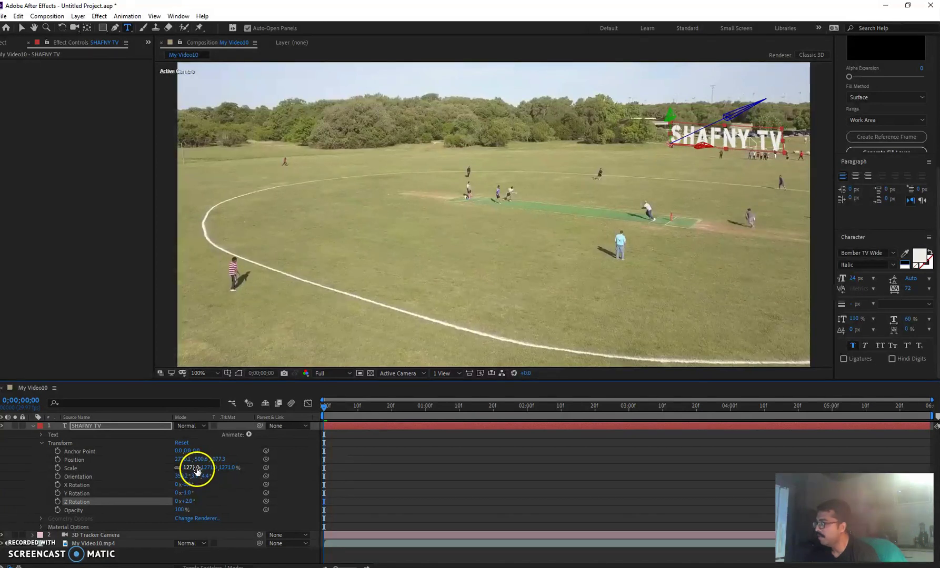
mouse_move(197, 469)
left_mouse_down()
mouse_move(174, 470)
mouse_move(161, 495)
mouse_move(184, 484)
mouse_move(185, 462)
left_mouse_up()
left_click(186, 461)
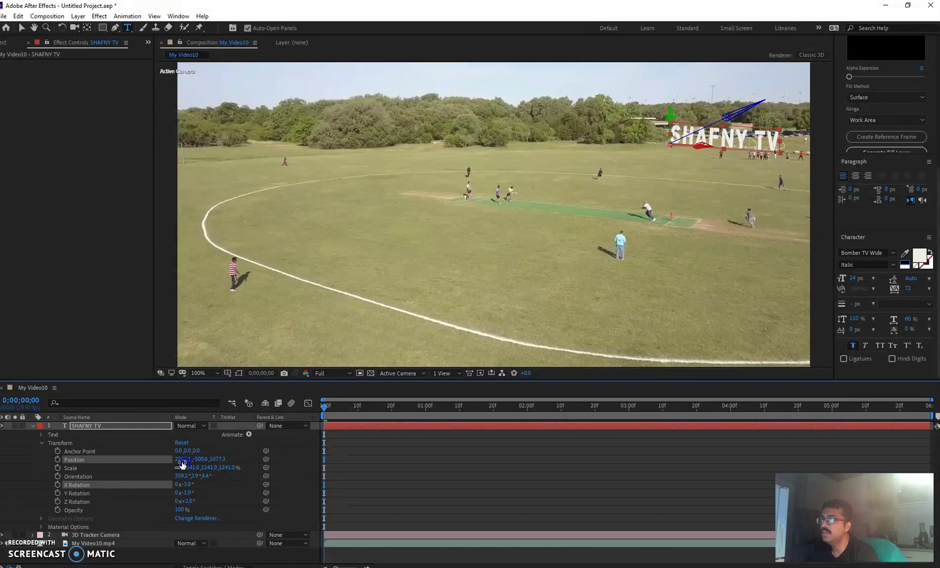
left_click_drag(331, 449, 309, 451)
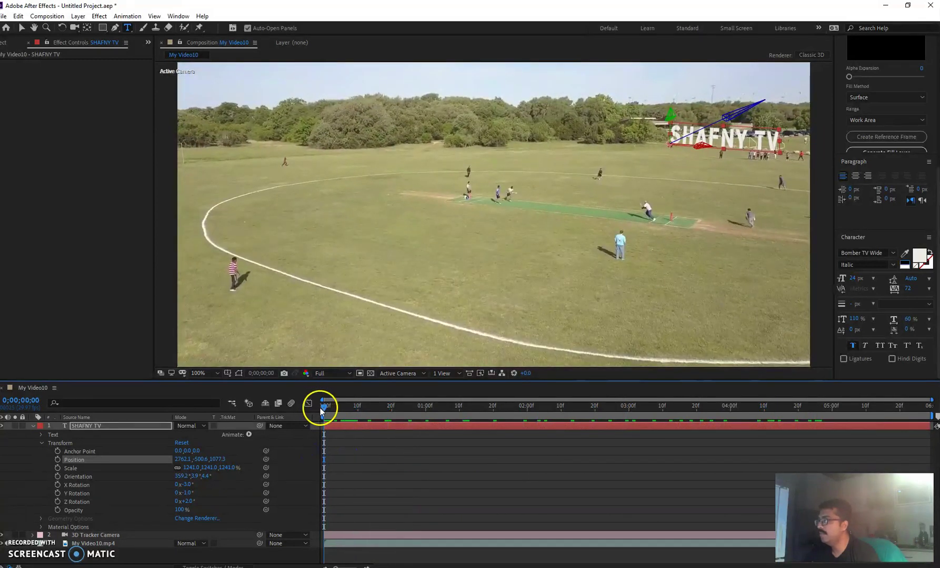
Try yellow and gold fill shades for SHAFNY TV, then close the colour picker without applying.
left_click(744, 142)
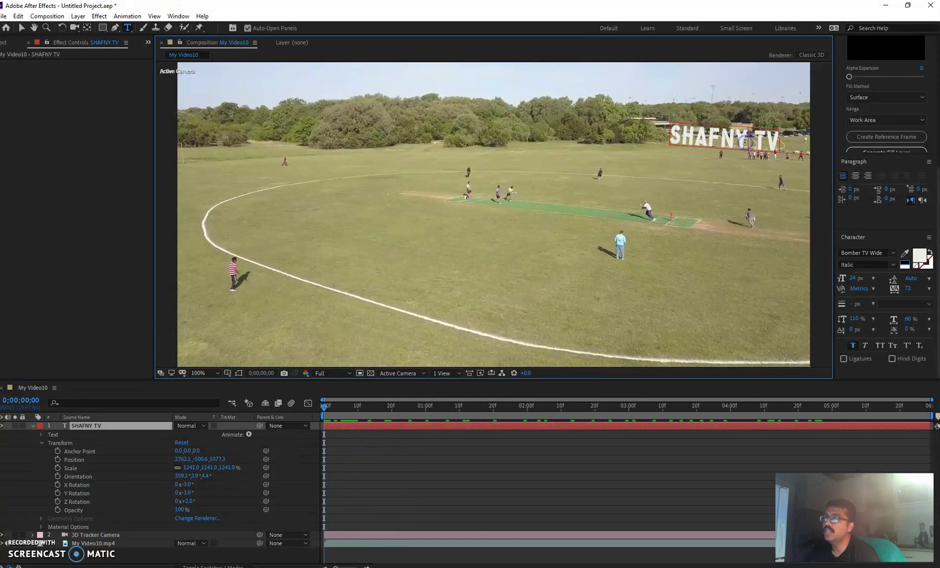
left_click(918, 260)
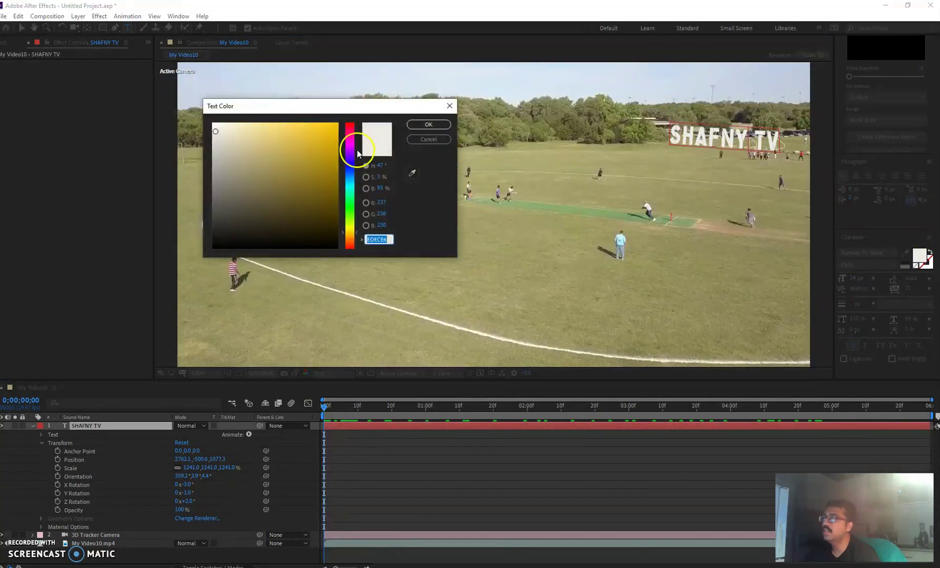
mouse_move(325, 139)
left_mouse_down()
mouse_move(337, 118)
mouse_move(312, 206)
left_mouse_up()
left_click(285, 143)
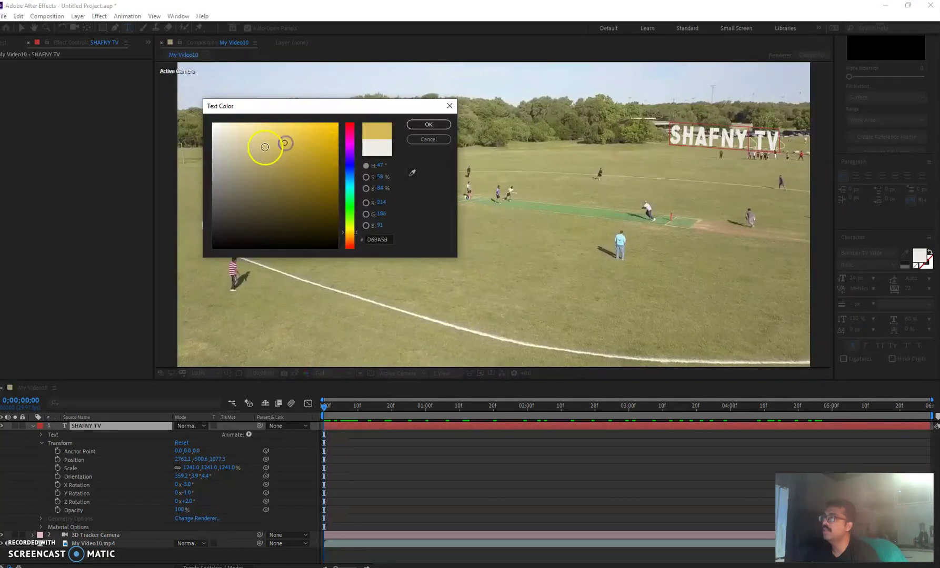
left_click(450, 106)
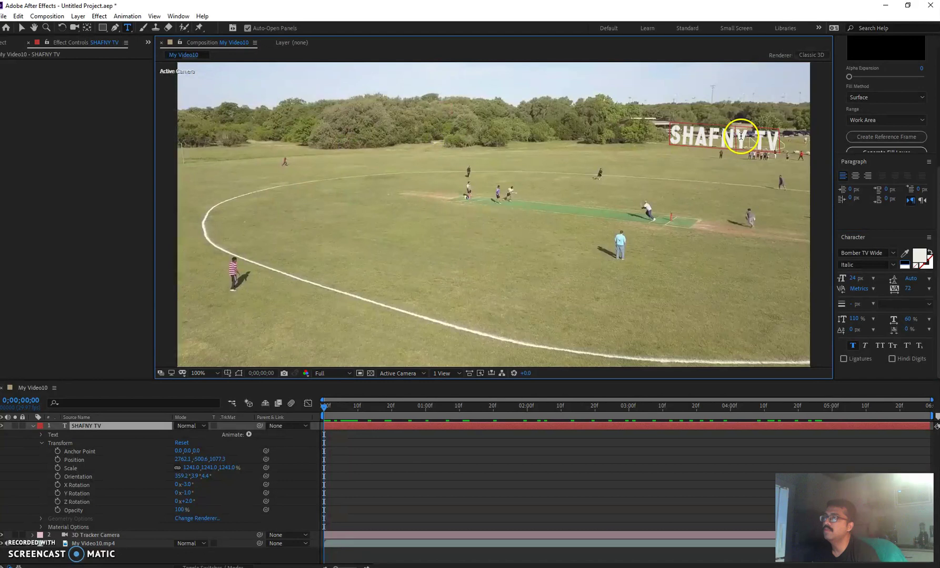
Select all the SHAFNY TV text and fill it with yellow FFC704, then exit text editing.
triple_click(741, 136)
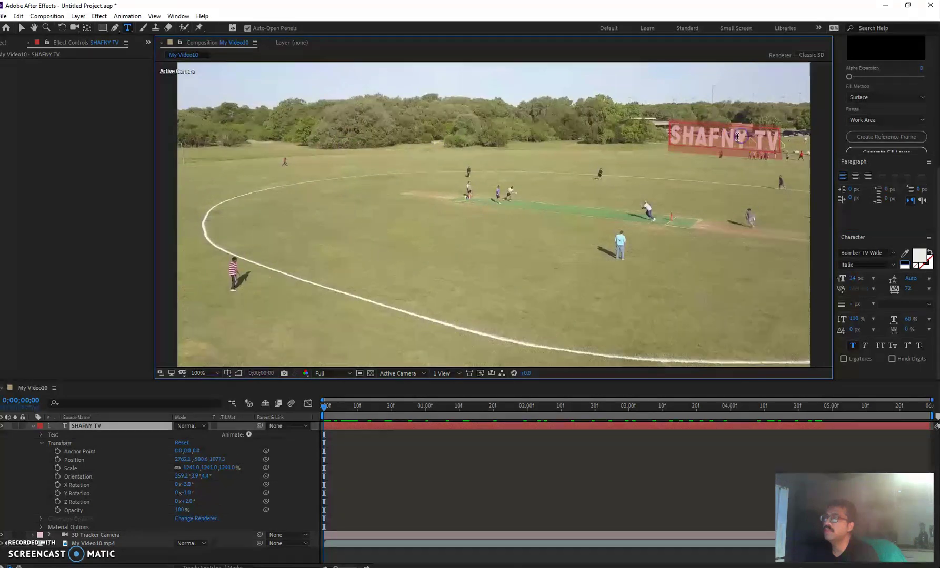
left_click(919, 257)
left_click_drag(315, 126, 338, 122)
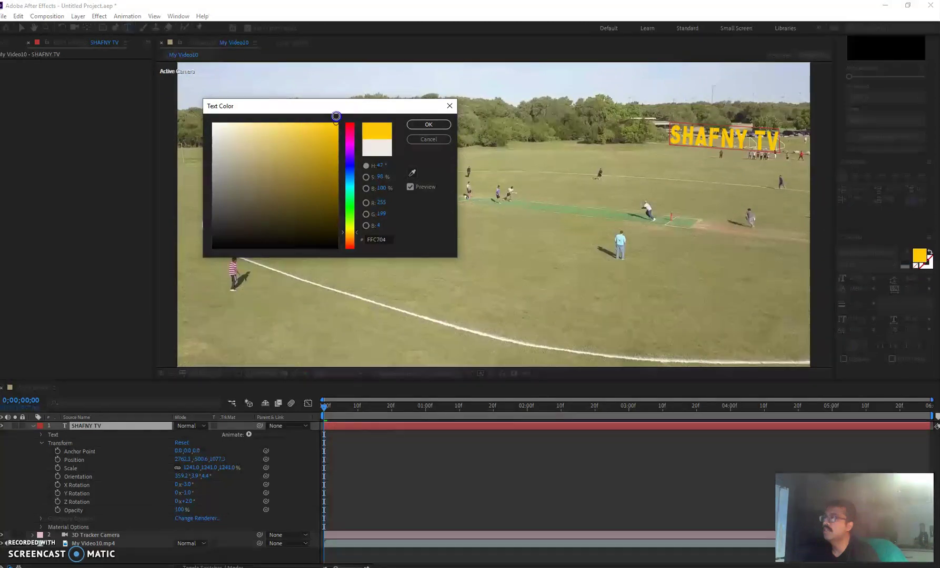
left_click(421, 125)
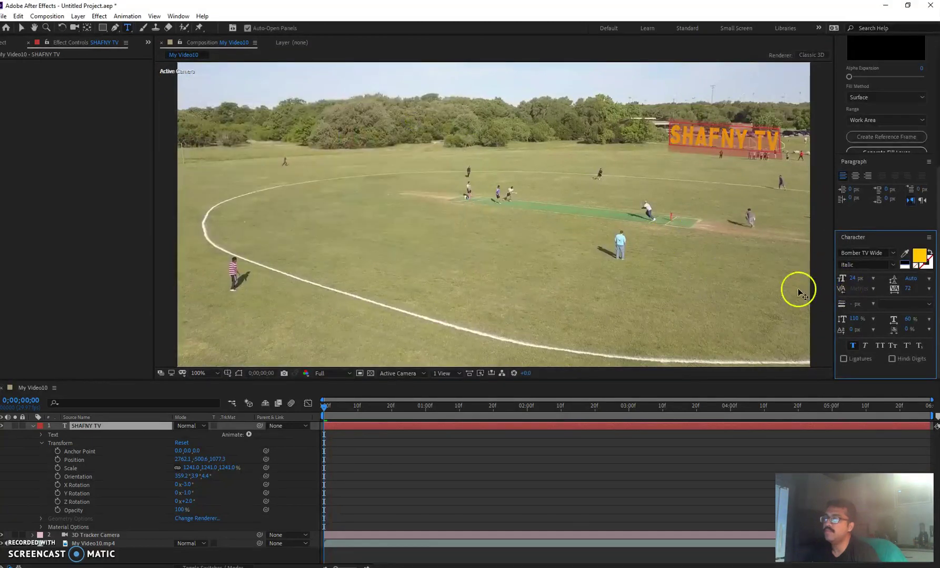
left_click(320, 406)
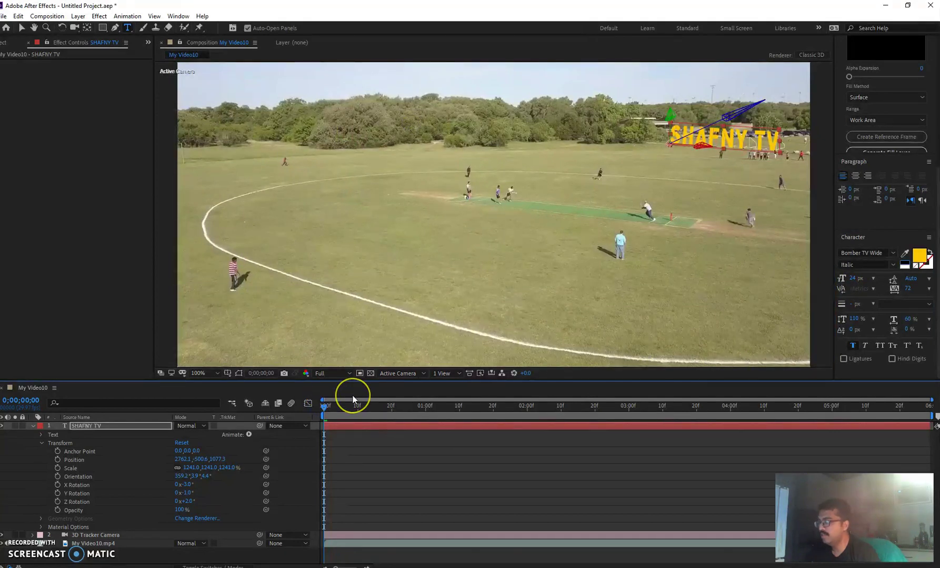
key("space")
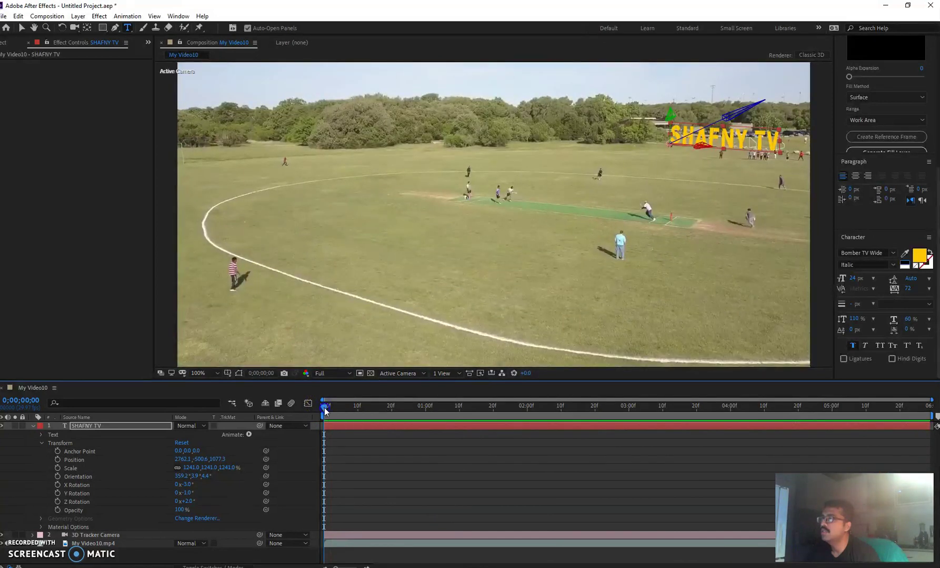
left_click_drag(324, 407, 574, 408)
left_click(440, 432)
key("Home")
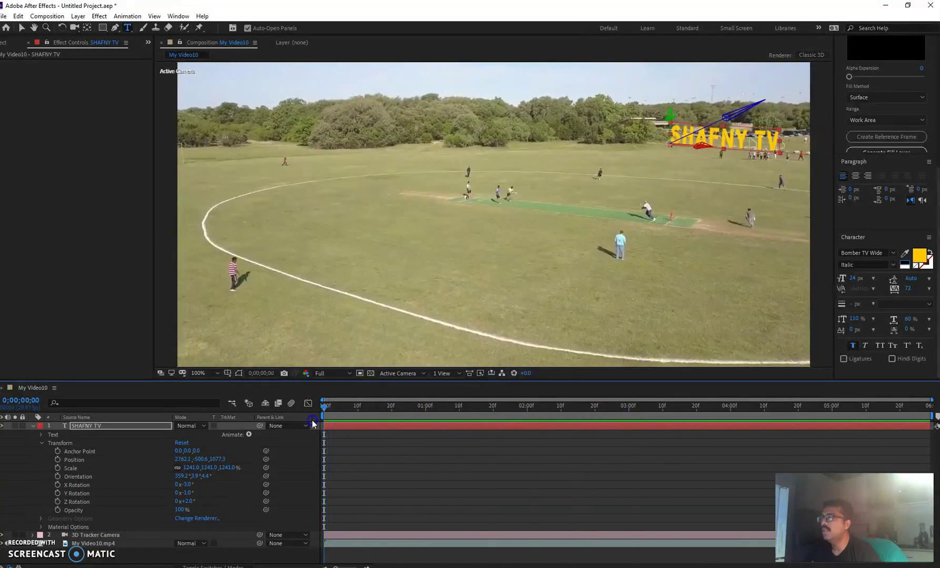